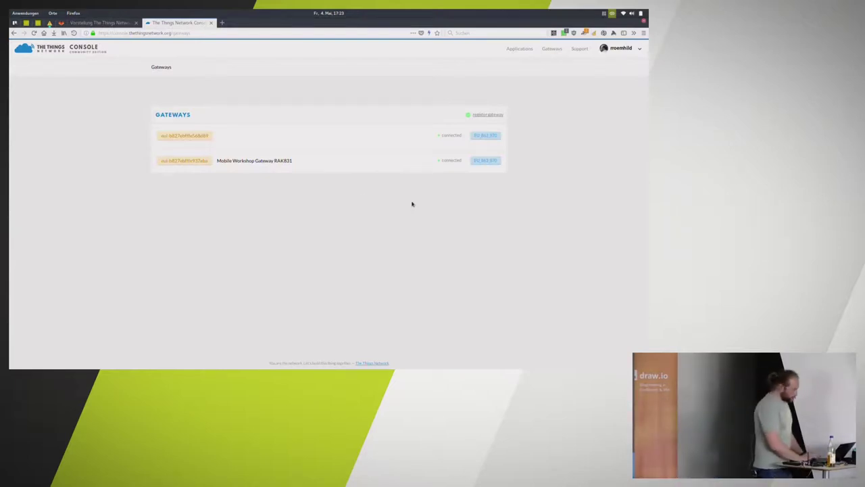
Examine the Mobile Workshop Gateway RAK831's overview, location and privacy details, and its live traffic
left_click(306, 164)
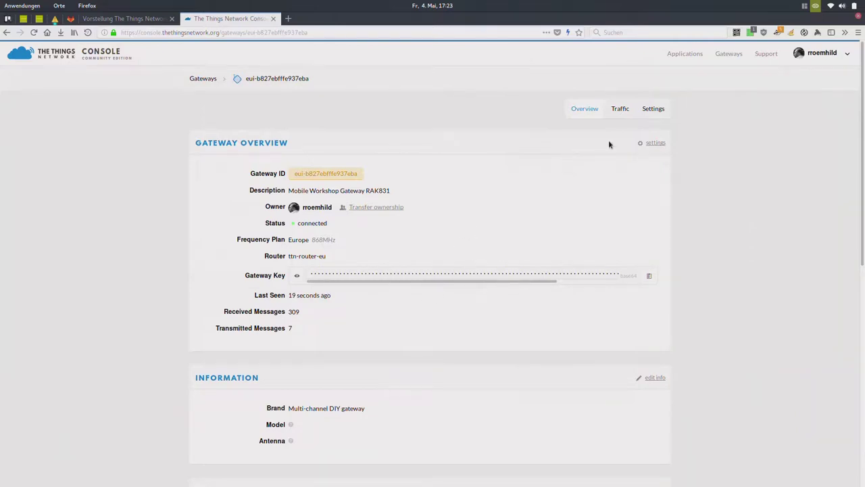
scroll(712, 201, "down", 10)
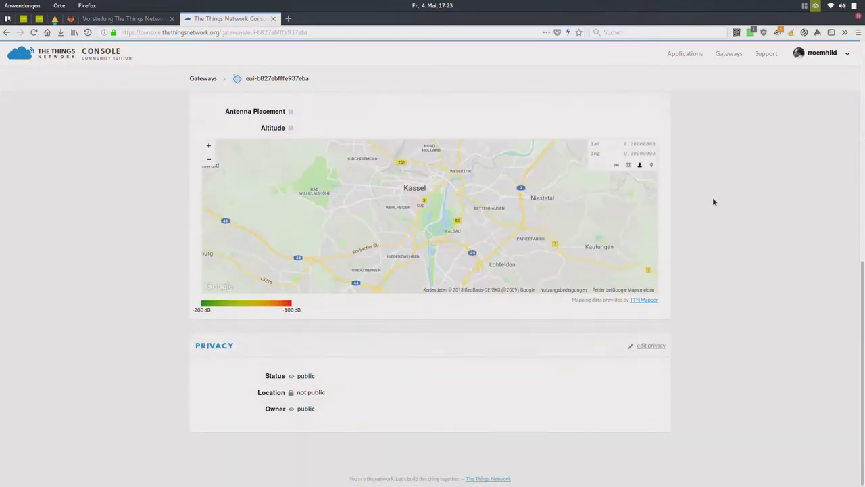
scroll(713, 201, "up", 10)
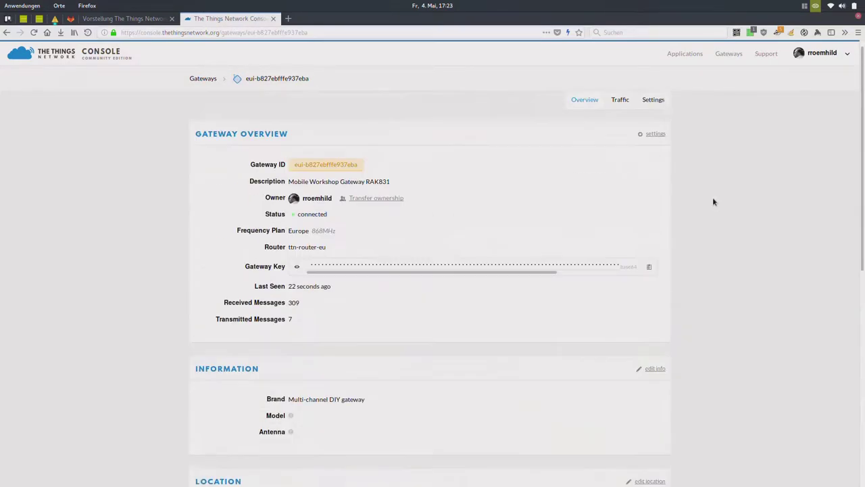
left_click(627, 116)
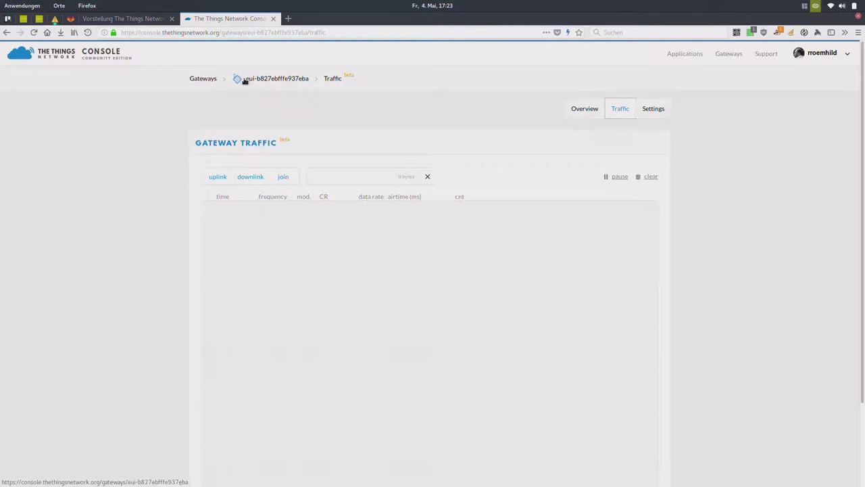
View the overview of the other registered gateway, the one without a description, and return to the gateways list
left_click(213, 80)
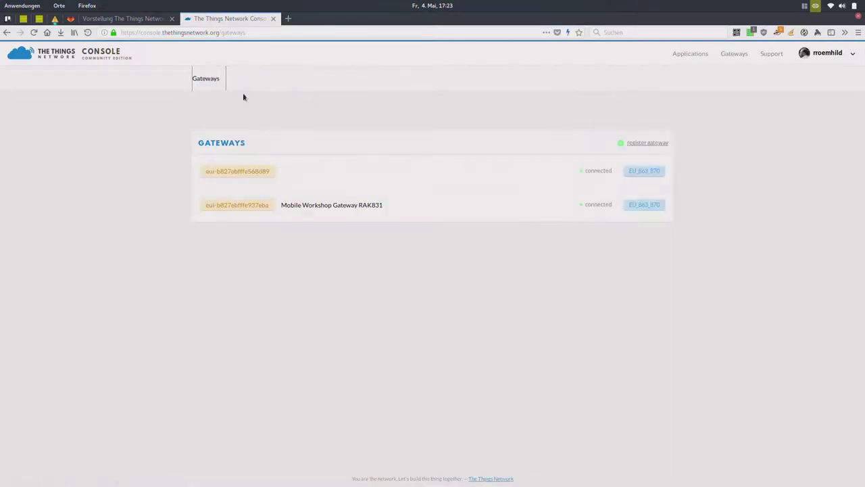
left_click(352, 174)
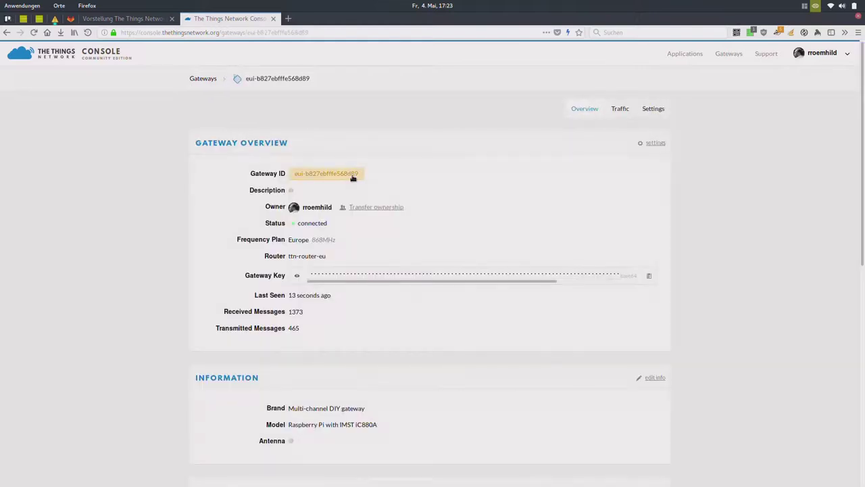
left_click(202, 79)
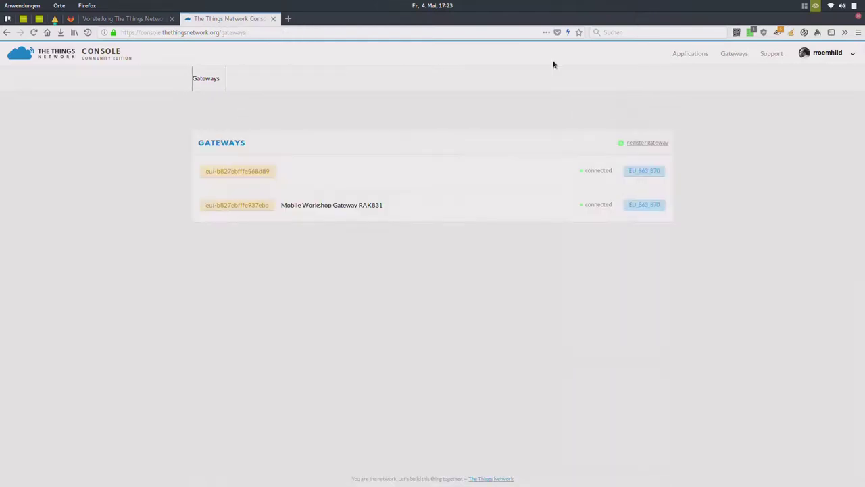
Open the RuuviTag on TTN application and review its EUIs, devices, collaborators and access keys
left_click(689, 54)
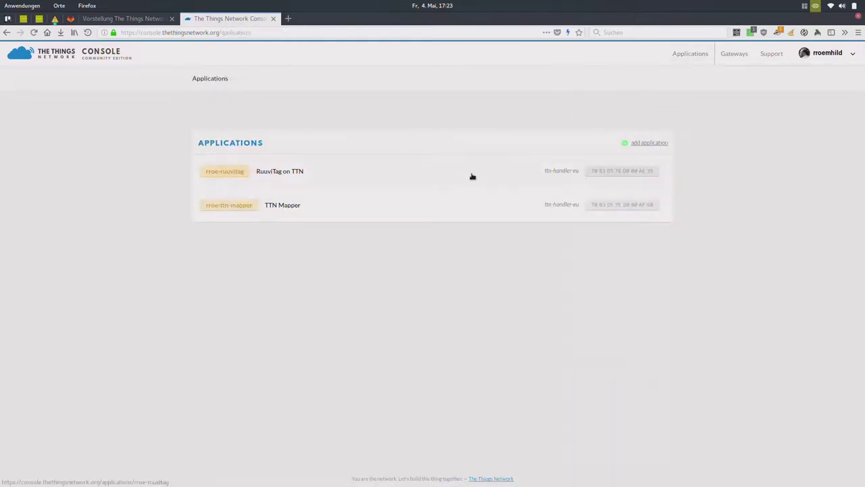
left_click(393, 175)
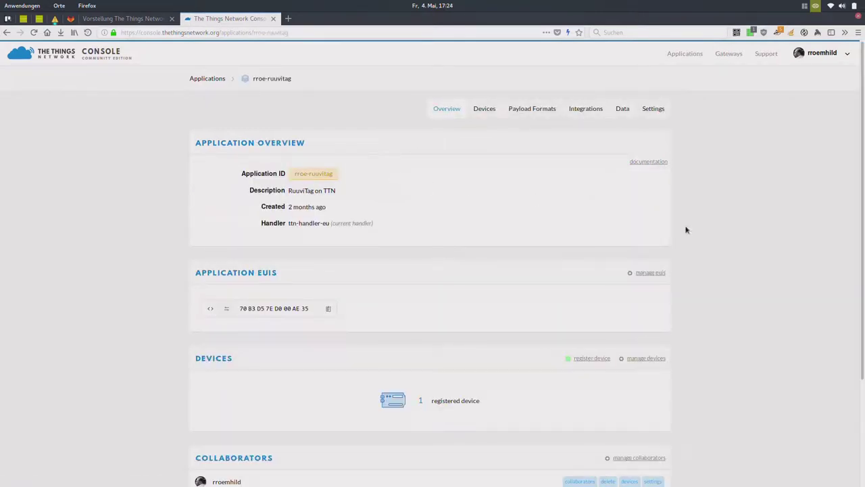
scroll(766, 245, "down", 3)
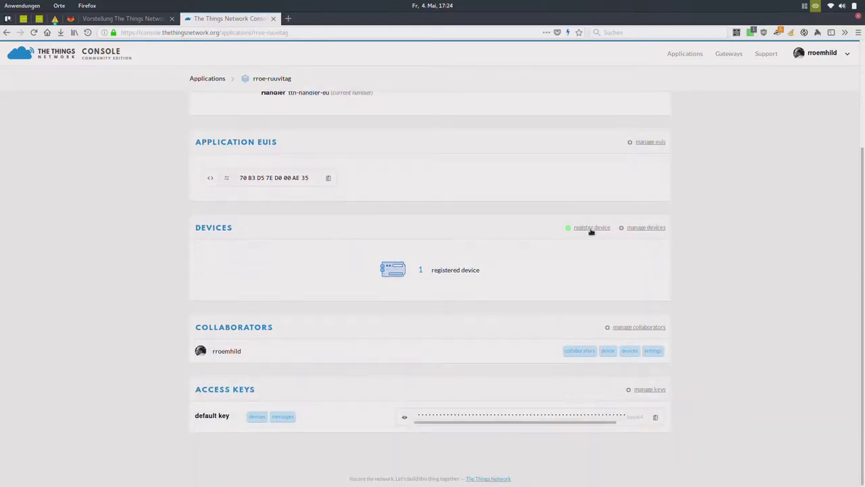
Examine the fypi-ruuvitag-test device's overview, including activation details and the downlink and uplink simulation sections, and its application data
left_click(423, 269)
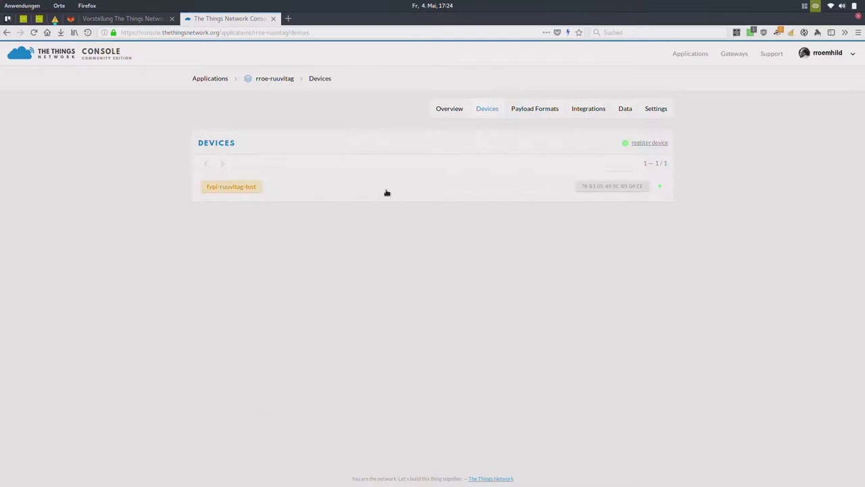
left_click(386, 192)
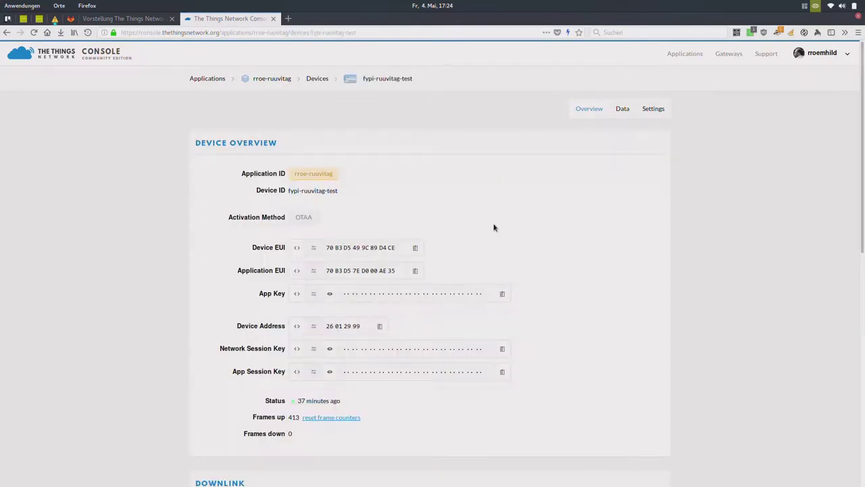
scroll(493, 225, "down", 3)
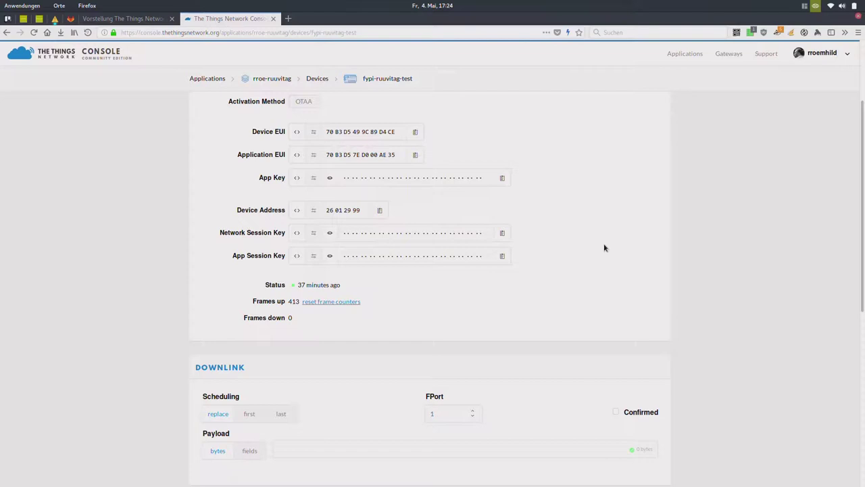
scroll(604, 247, "down", 5)
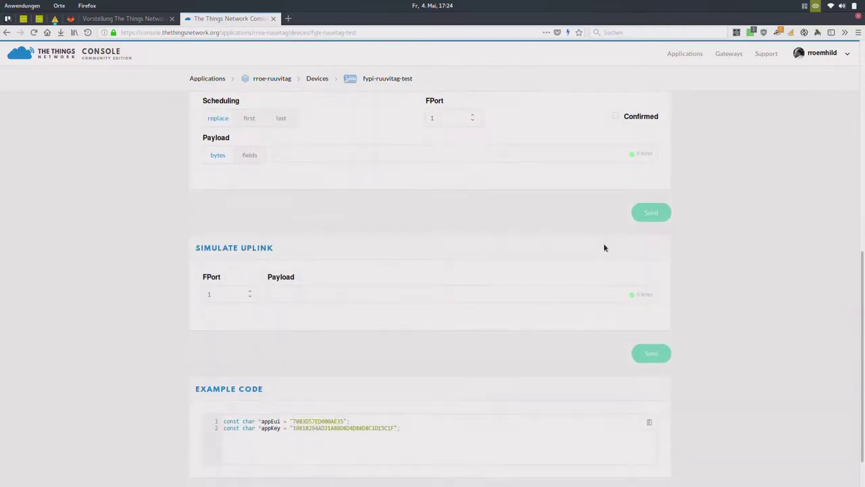
scroll(775, 294, "up", 6)
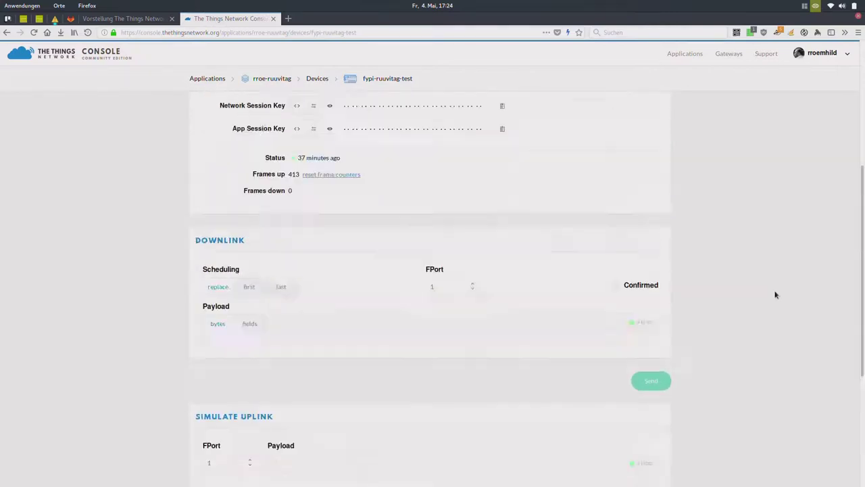
left_click(621, 109)
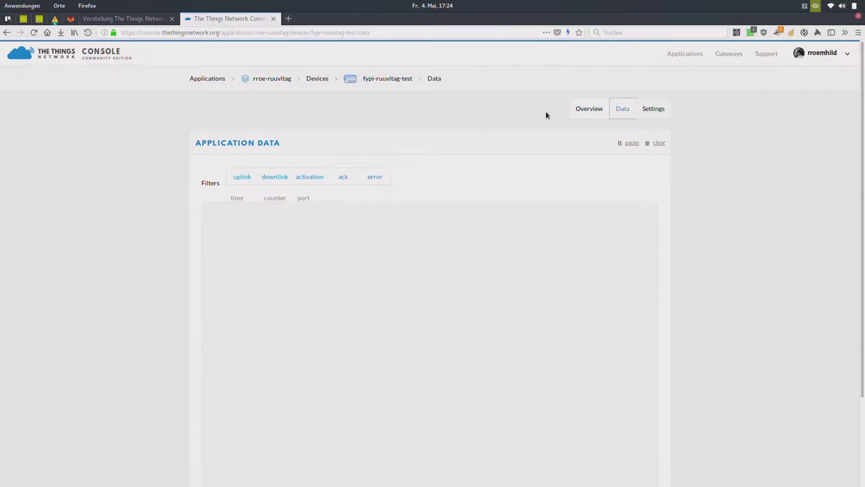
Inspect the custom payload format's decoder function for the RuuviTag application and return to the application overview
left_click(315, 79)
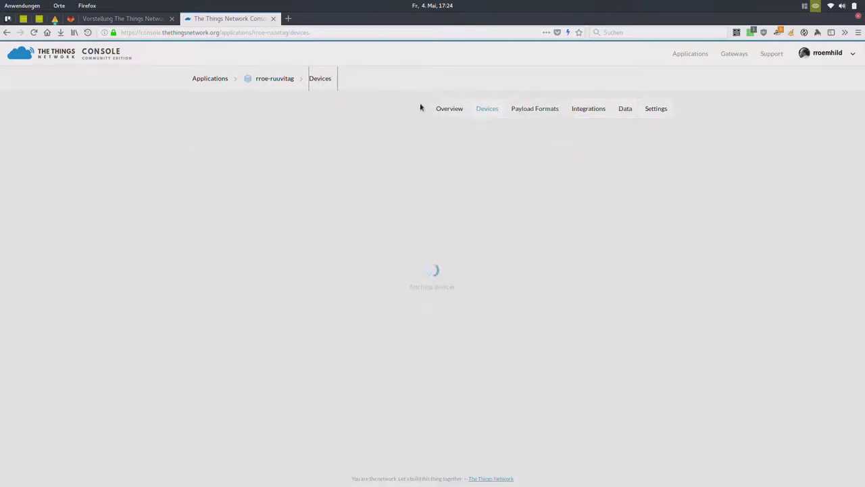
left_click(535, 108)
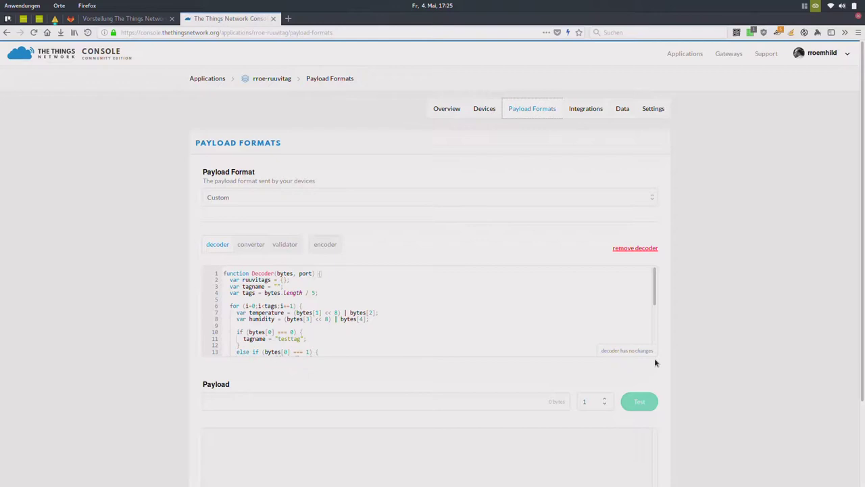
left_click(655, 328)
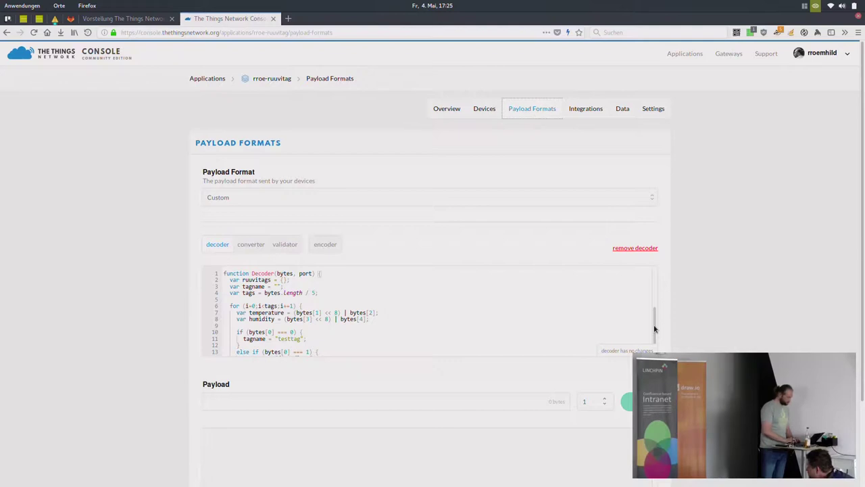
left_click(453, 109)
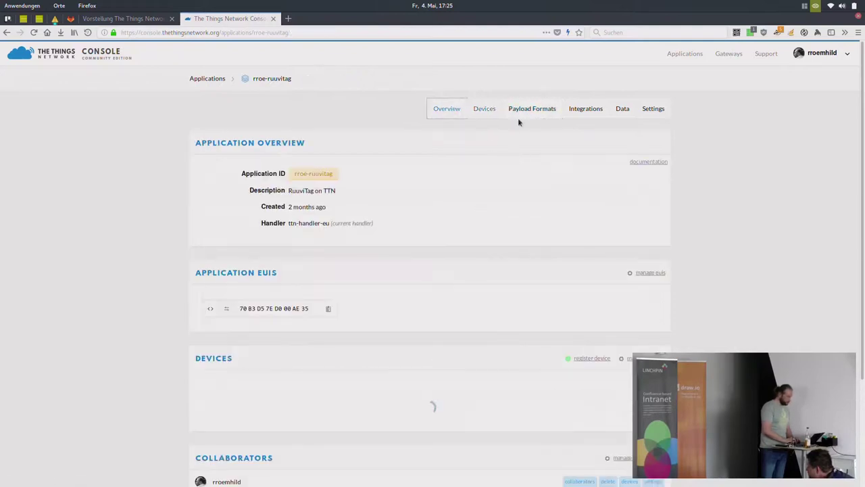
Expand the fypi-ruuvitag-test uplink in the application data and examine its payload, decoded fields, metadata and estimated airtime
left_click(622, 111)
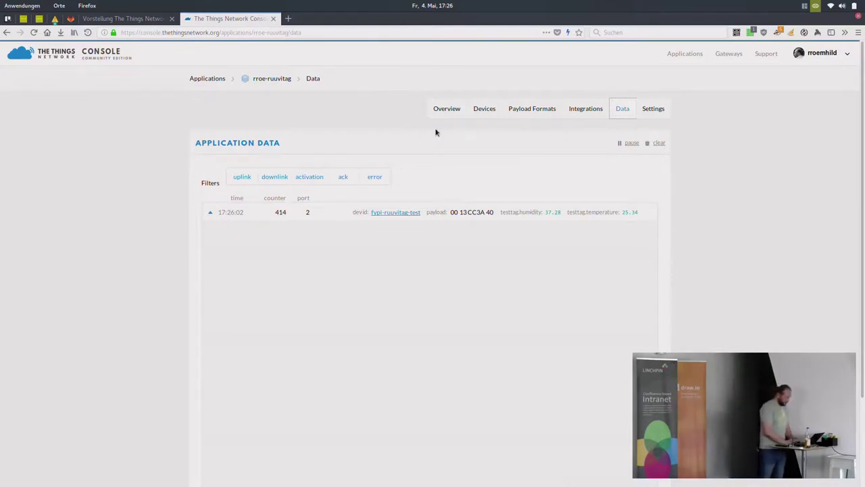
left_click(530, 217)
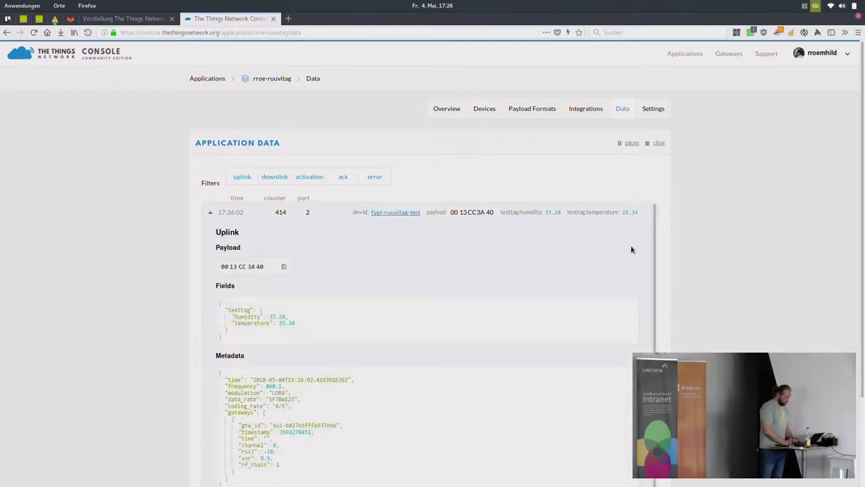
scroll(722, 268, "down", 3)
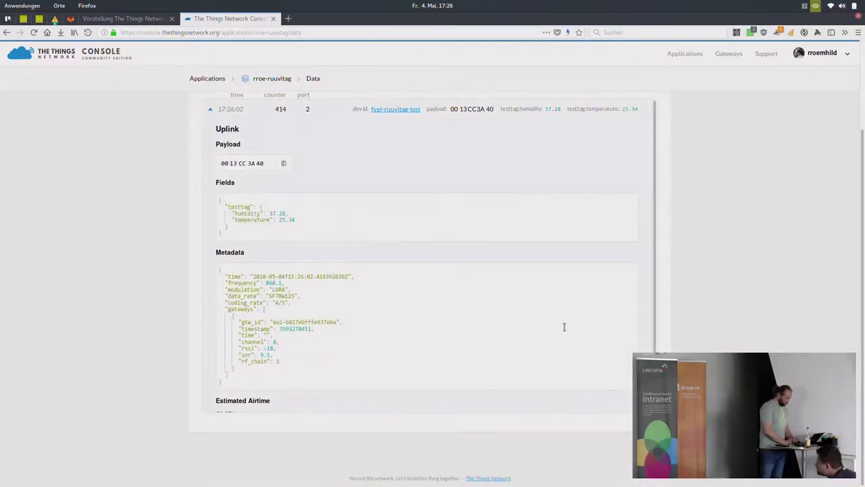
scroll(565, 327, "down", 1)
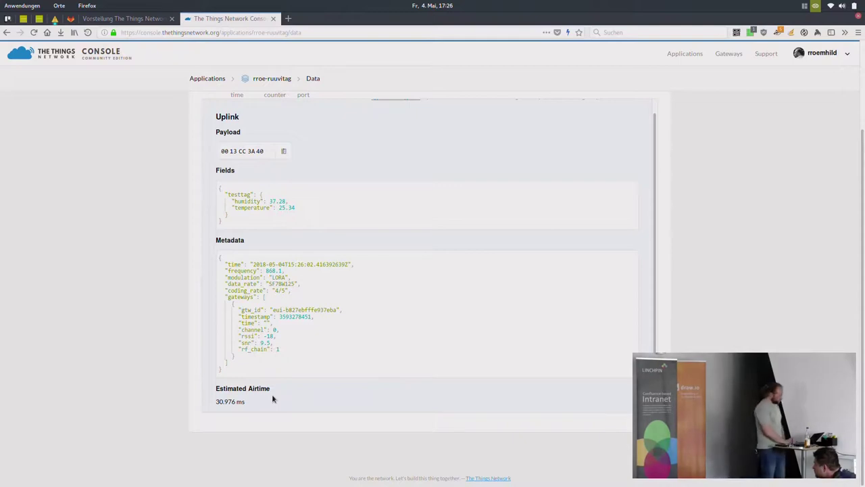
scroll(372, 235, "up", 1)
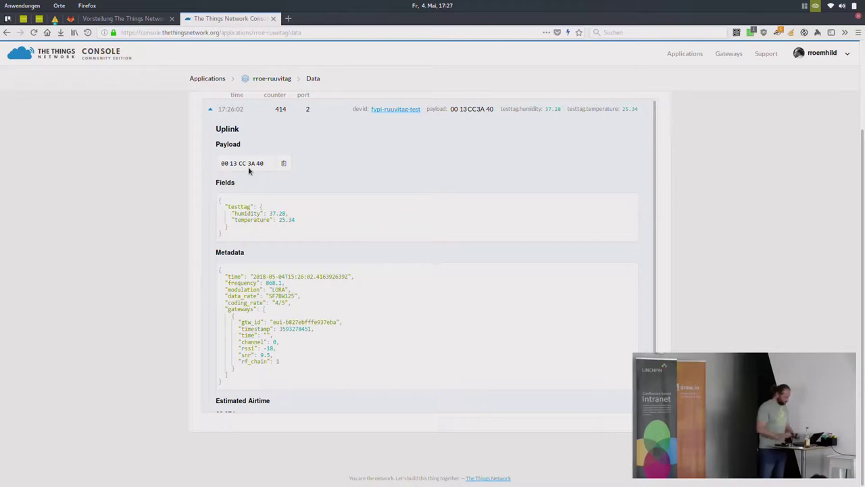
scroll(864, 282, "up", 3)
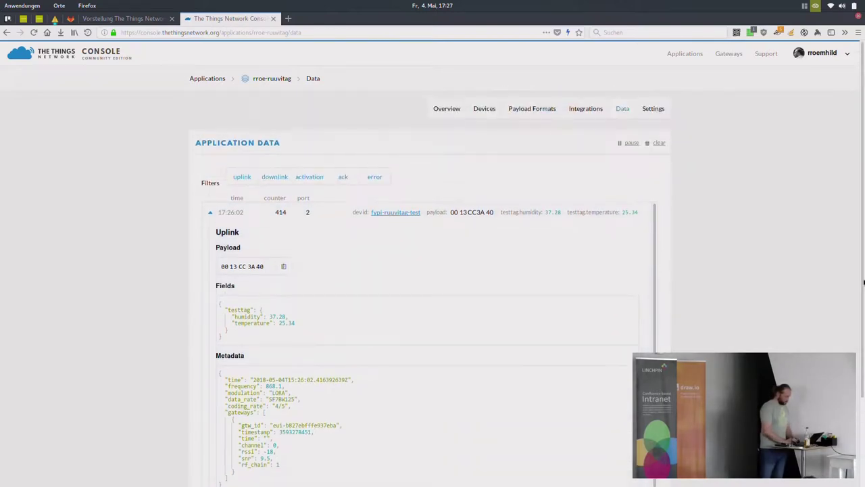
Reopen the RuuviTag on TTN application from the applications list and view its integrations
left_click(447, 109)
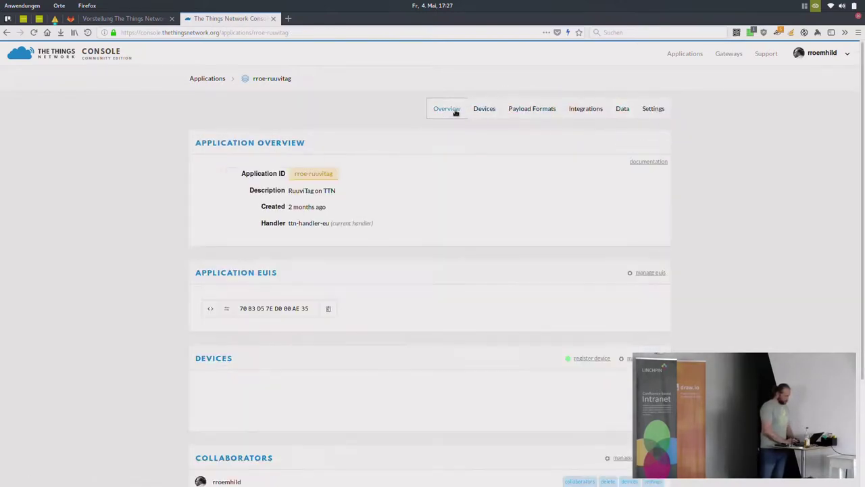
left_click(220, 79)
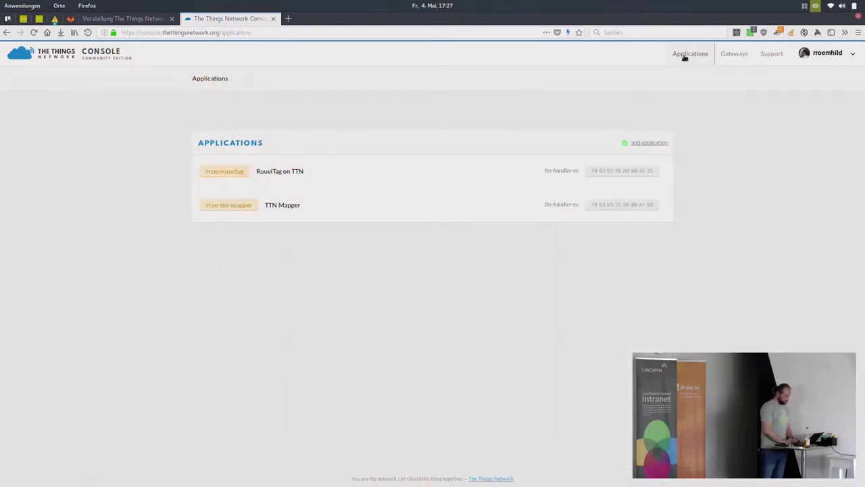
left_click(422, 169)
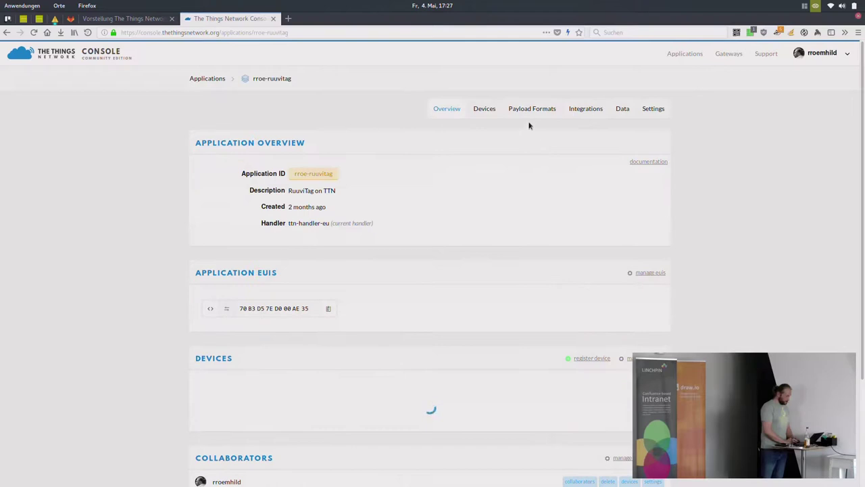
left_click(586, 110)
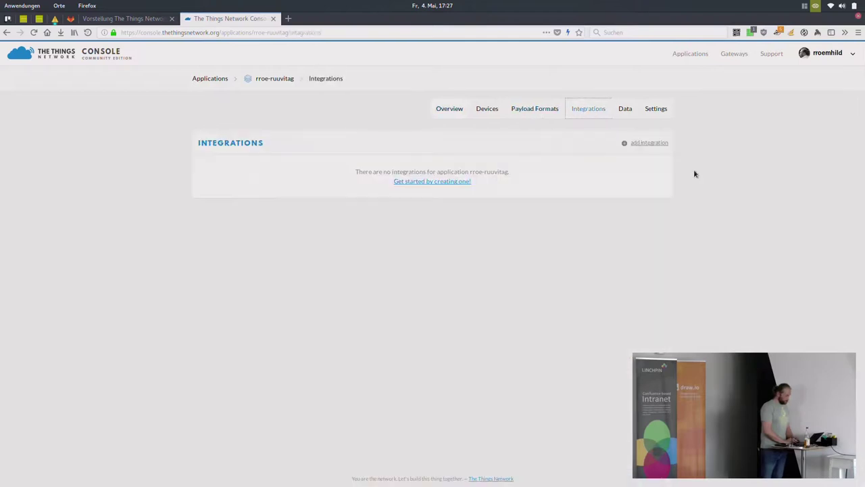
Browse the integrations available to add, from AllThingsTalk Maker to TTN Mapper, and return to the applications list
left_click(458, 183)
scroll(730, 222, "down", 4)
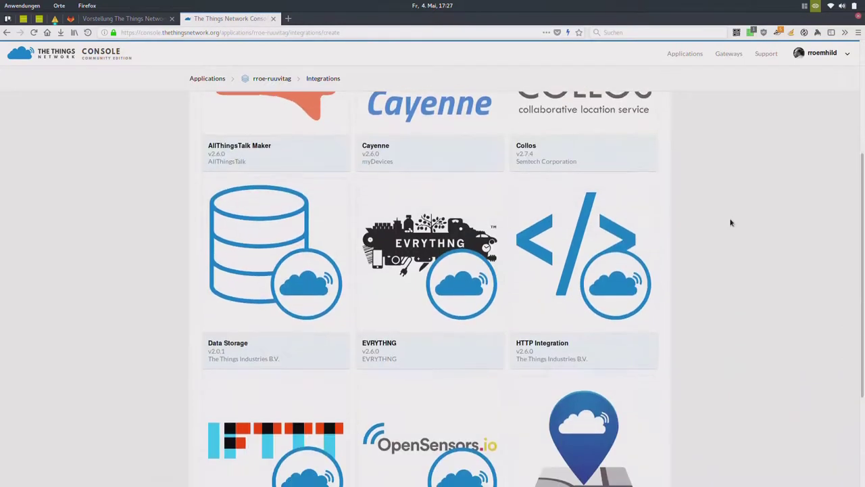
scroll(730, 222, "up", 4)
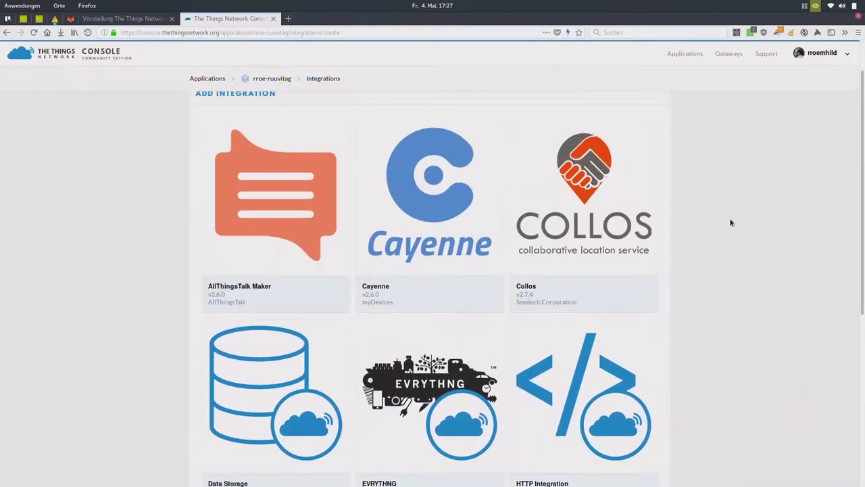
scroll(730, 222, "down", 5)
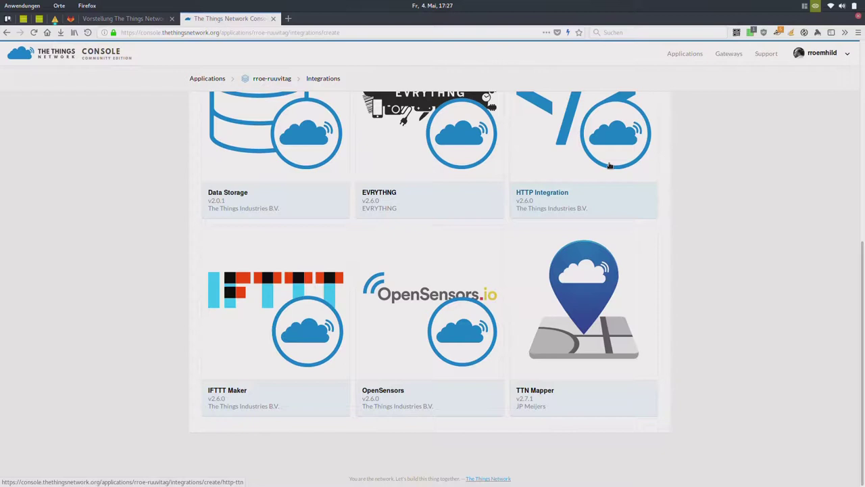
scroll(721, 169, "up", 5)
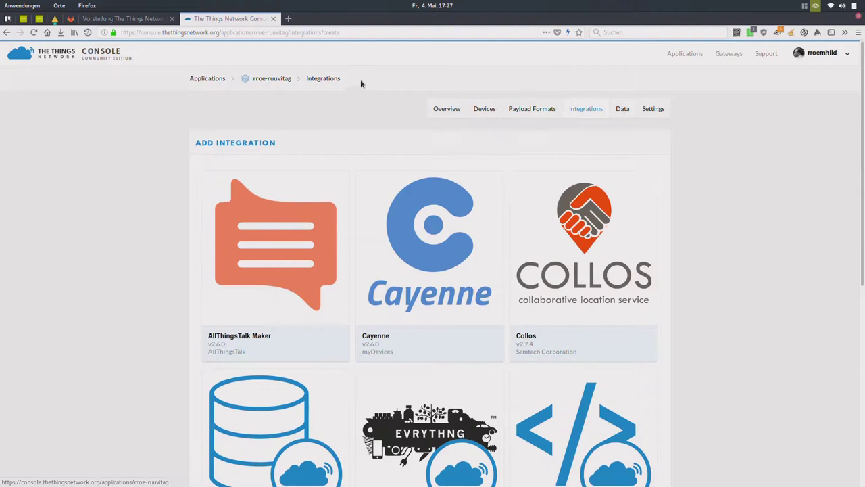
left_click(276, 80)
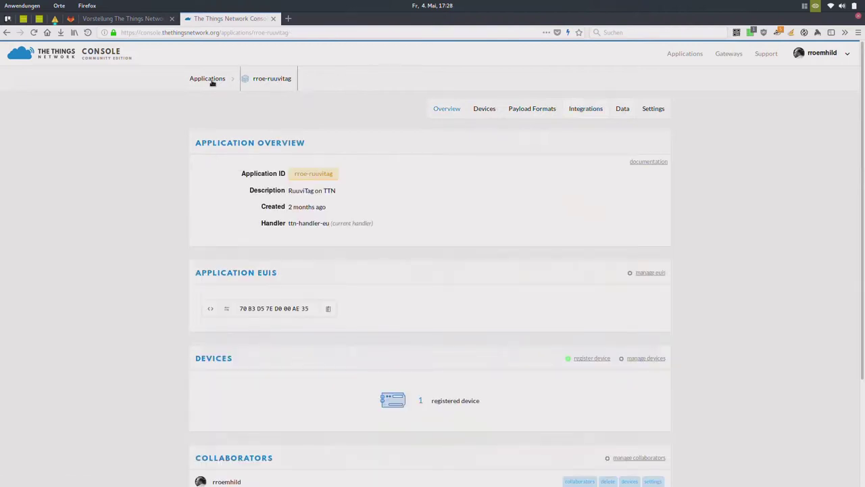
left_click(211, 81)
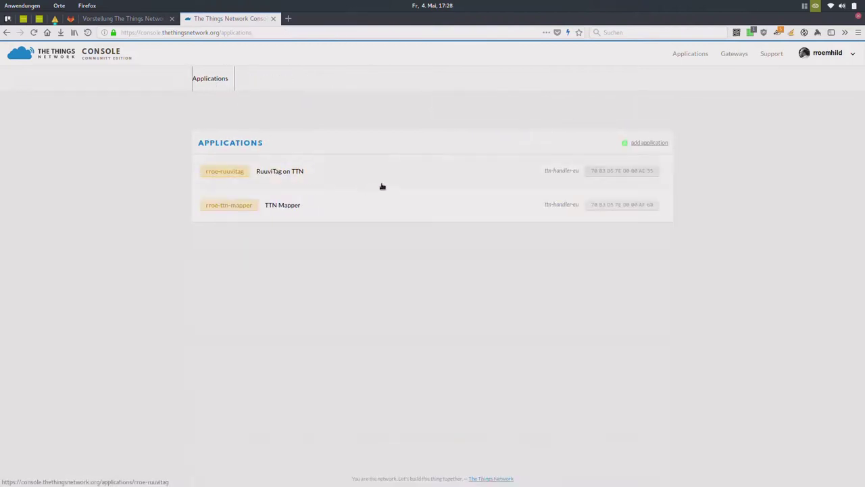